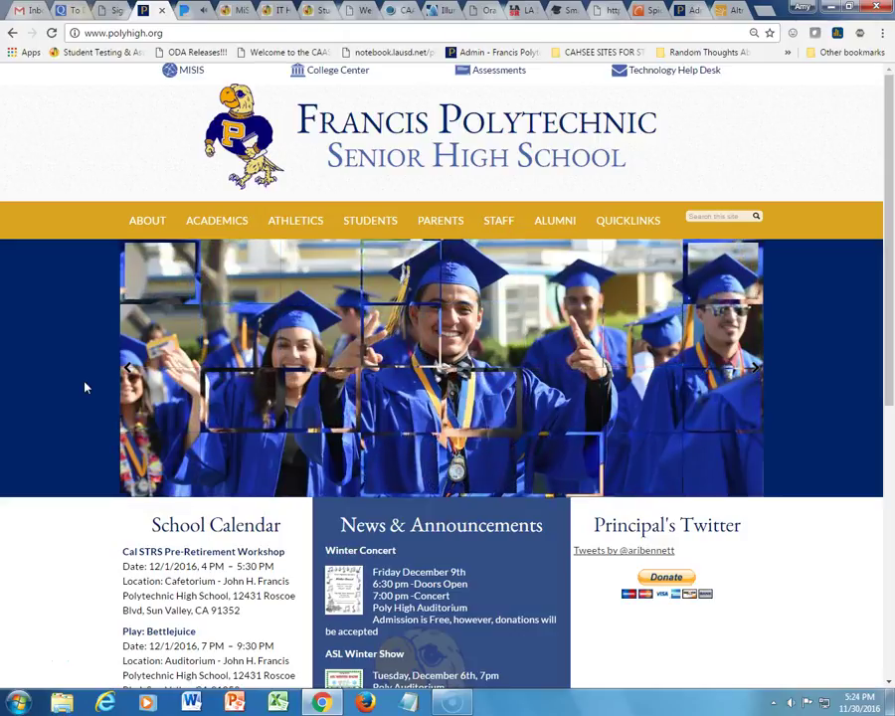
- Look at the CAASPP portal home page, and return to the Francis Polytechnic school site
click(112, 15)
click(148, 12)
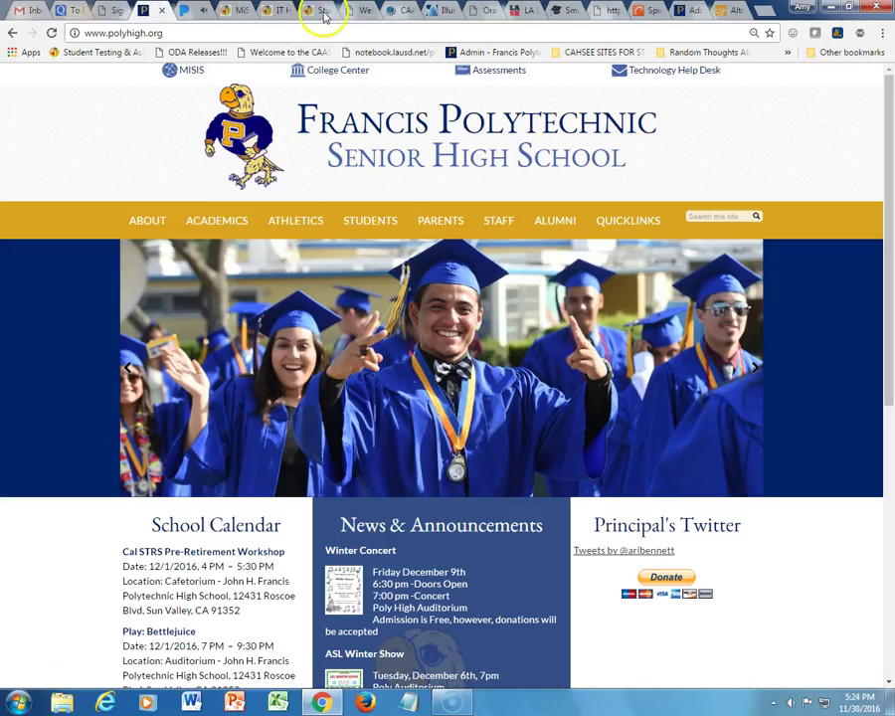
click(353, 12)
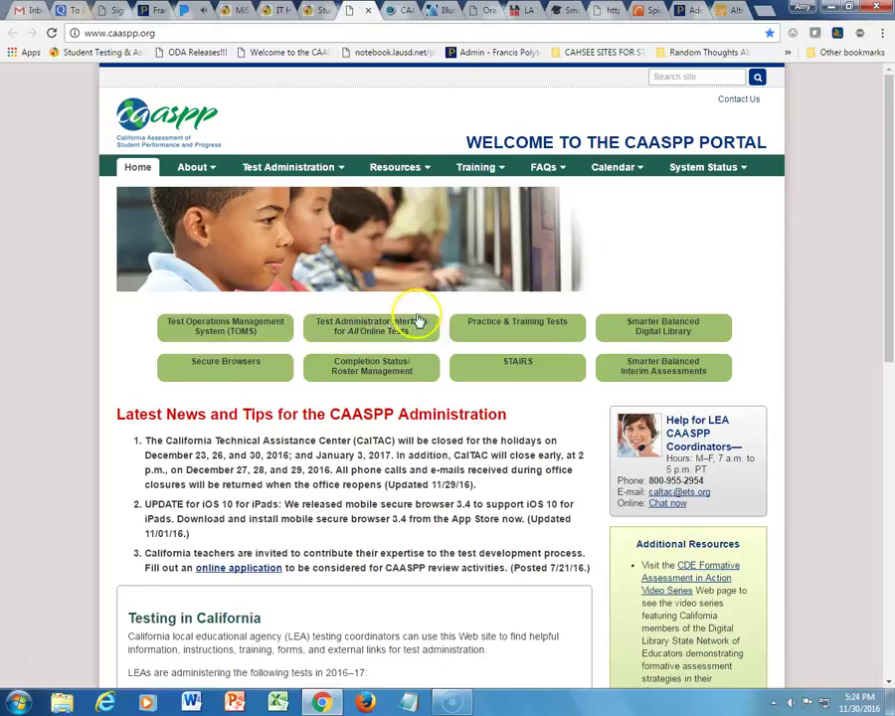
click(154, 14)
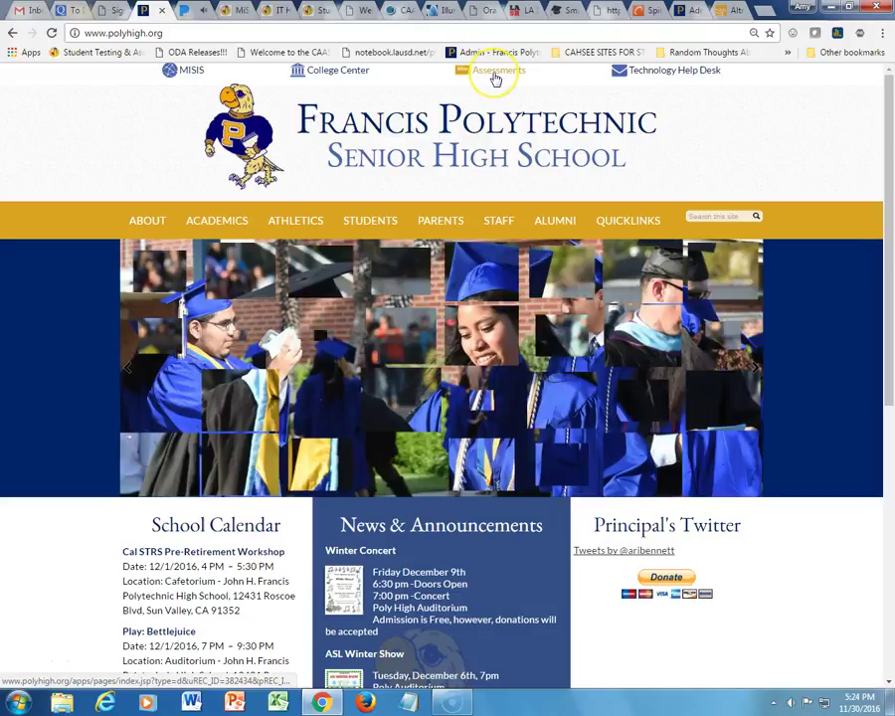
- Open the Faculty quick links from the school site's Assessments page
click(495, 78)
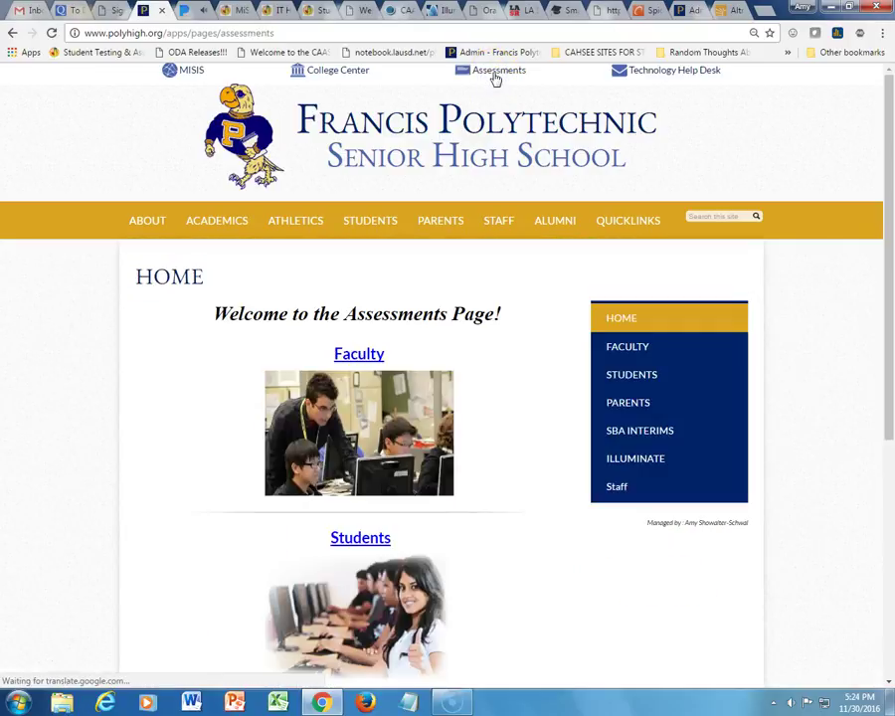
click(359, 356)
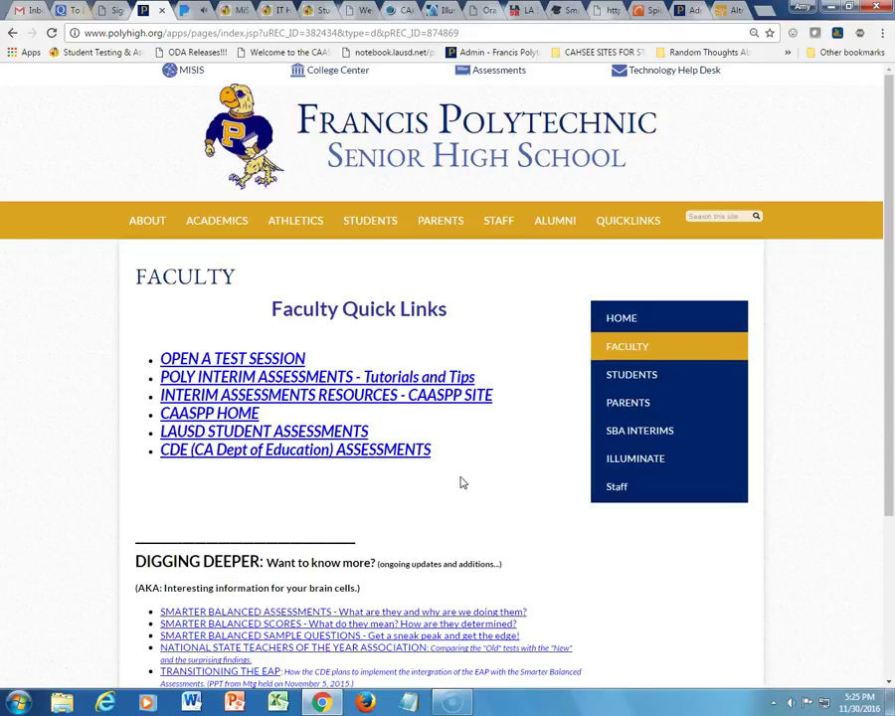
- Review the interim assessment tutorials and tips for Fall 2016 choices, and return to the Faculty quick links
click(330, 376)
scroll(333, 386, down, 10)
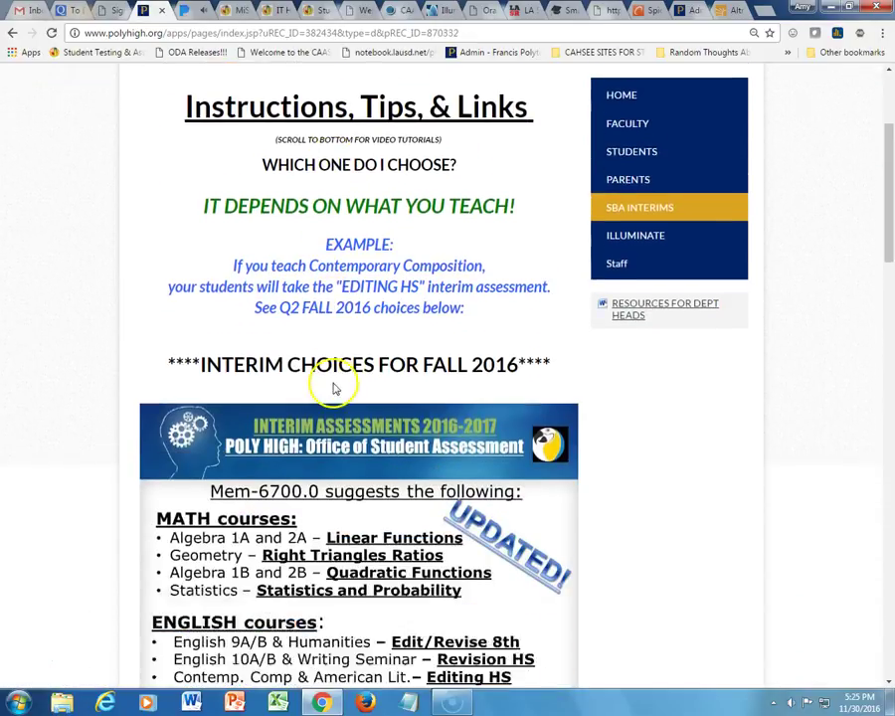
scroll(333, 385, down, 9)
scroll(333, 384, up, 8)
scroll(333, 384, up, 10)
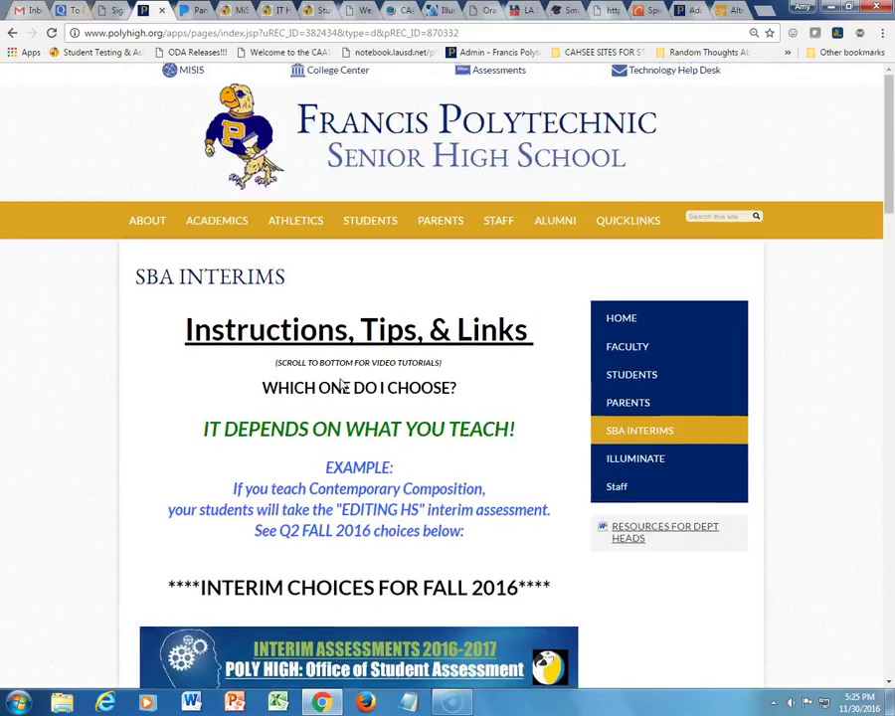
click(13, 33)
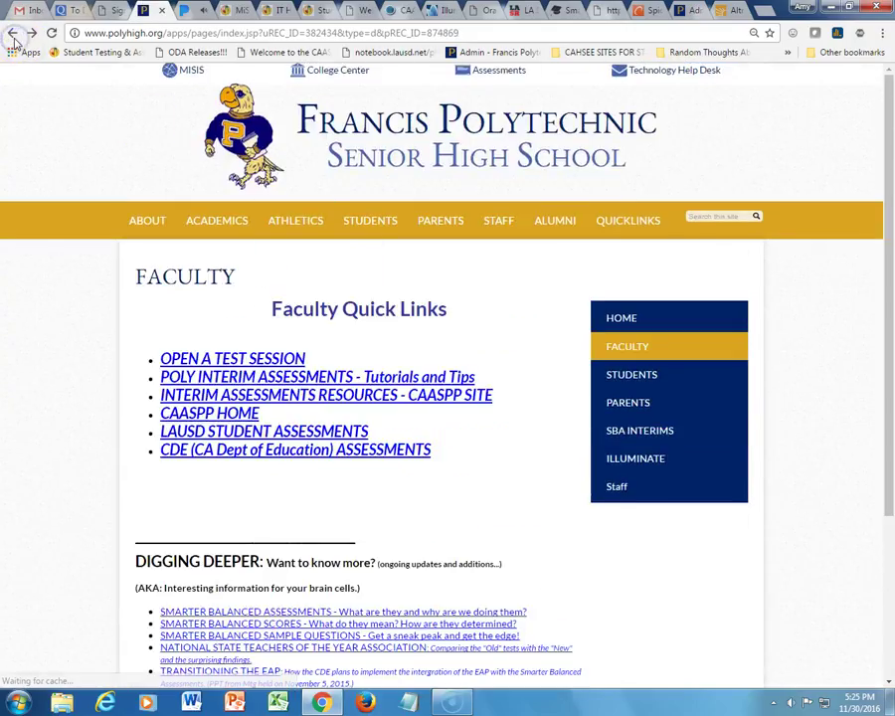
- Follow the link to open a test session, and log in to CAASPP with the prefilled credentials
click(231, 359)
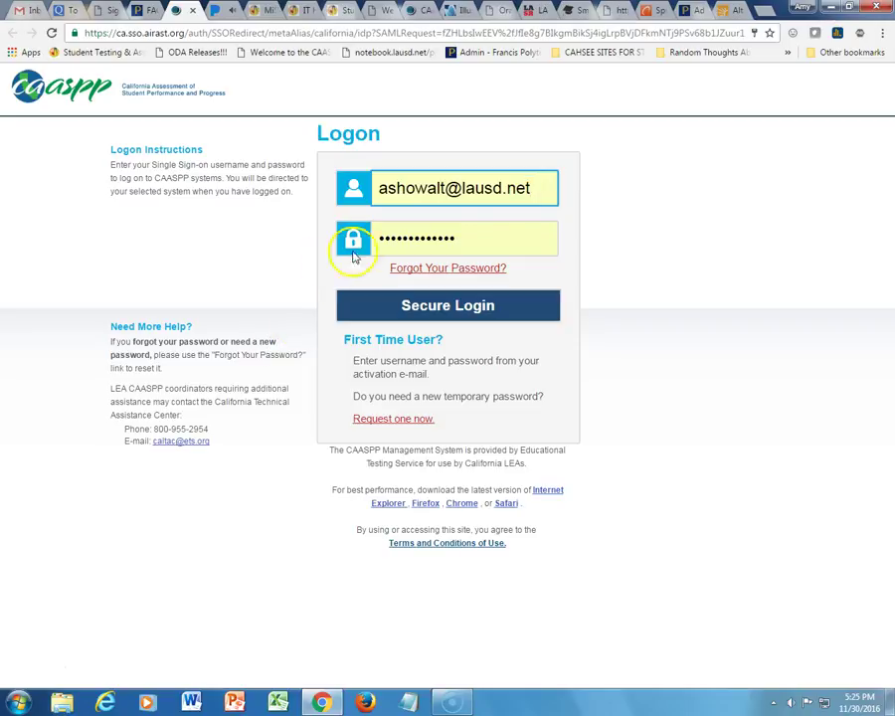
click(425, 307)
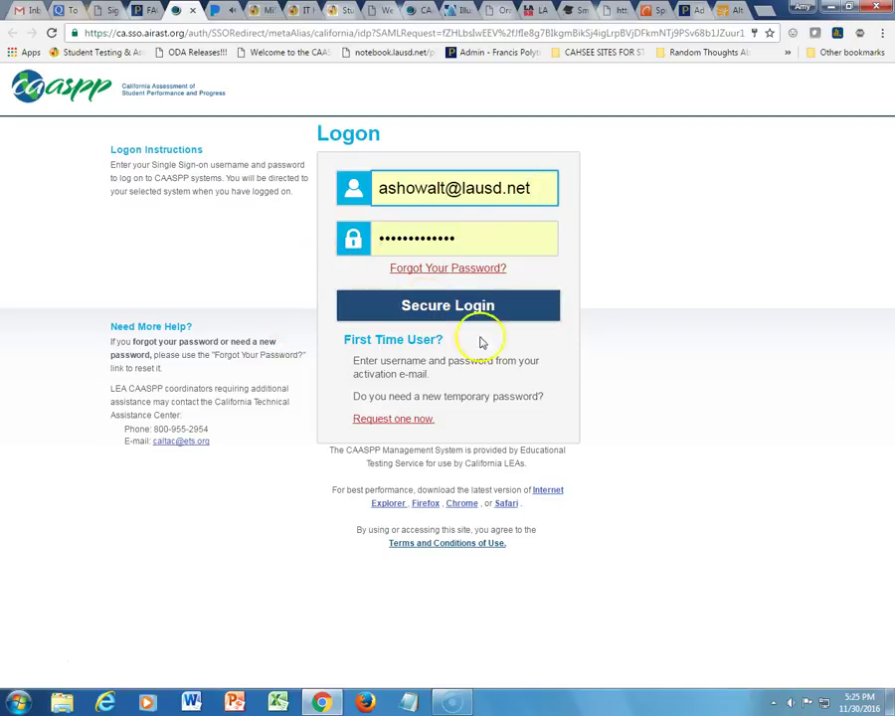
click(452, 312)
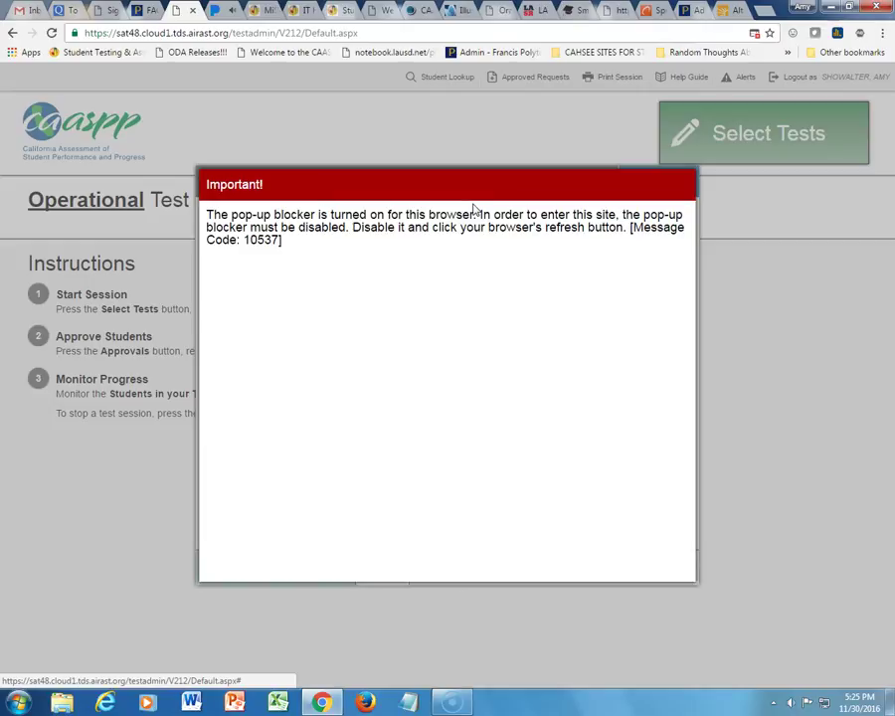
click(754, 36)
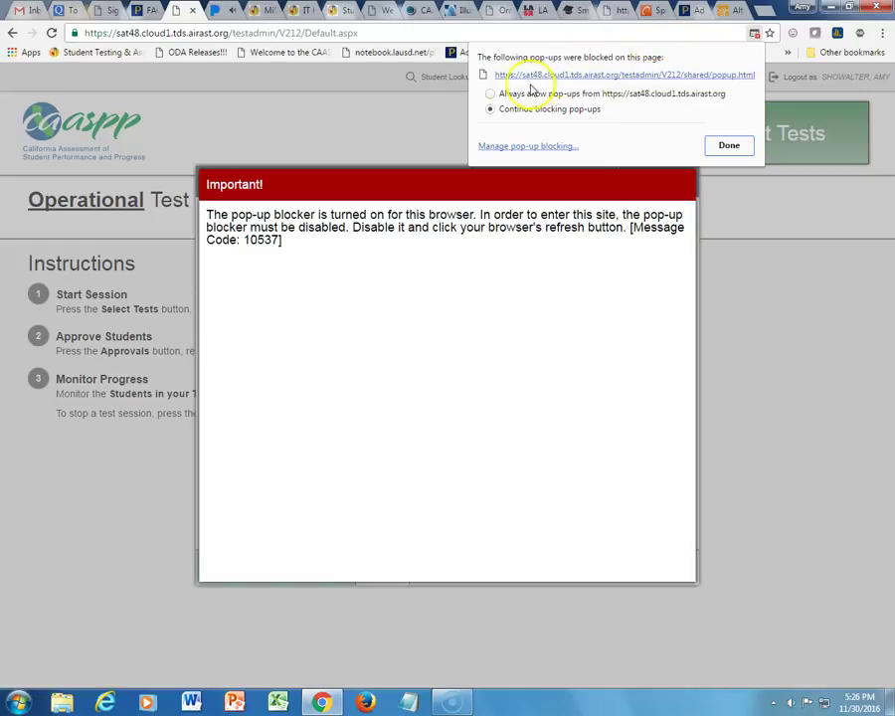
click(491, 94)
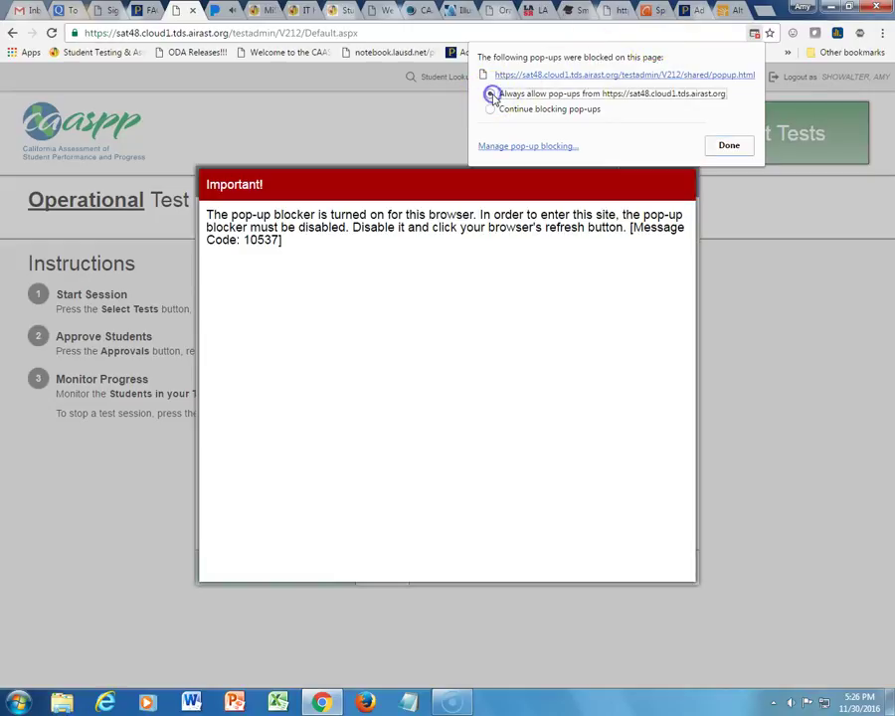
click(732, 146)
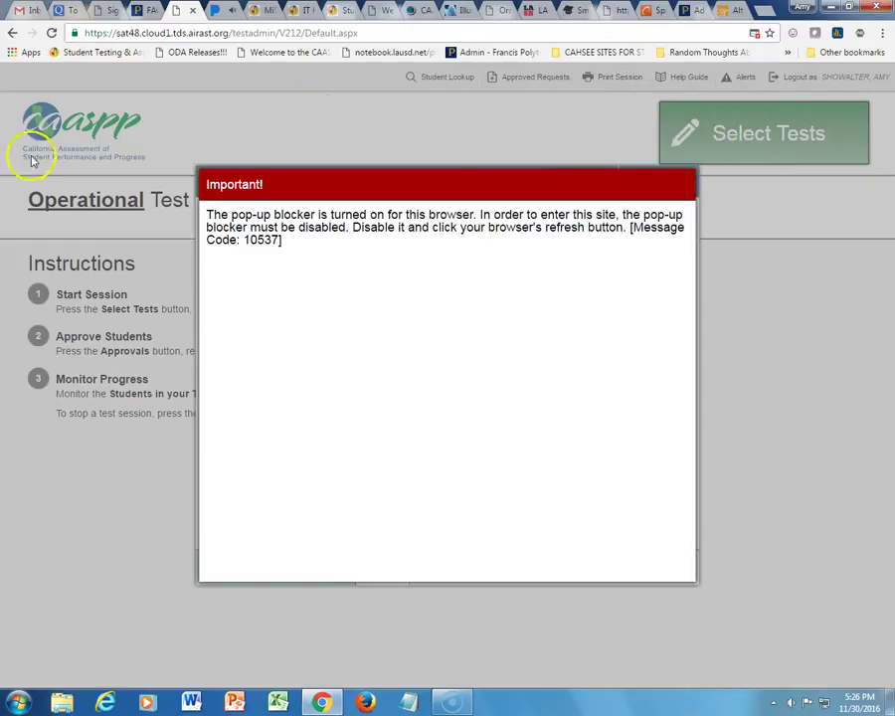
click(52, 34)
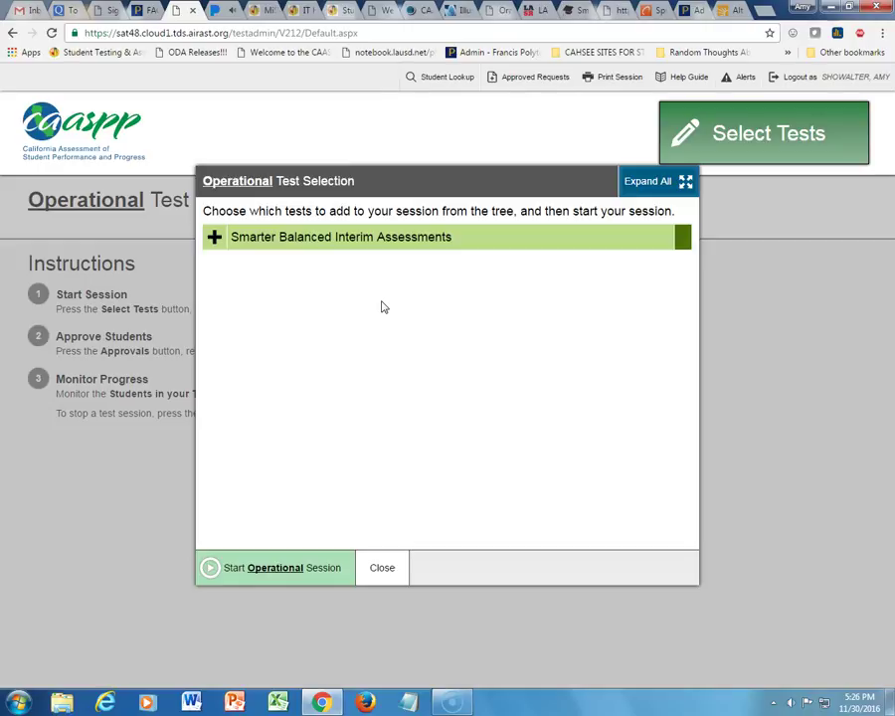
- Expand the Smarter Balanced Interim Assessment Blocks (IAB) down to the High School English Language Arts tests
click(214, 238)
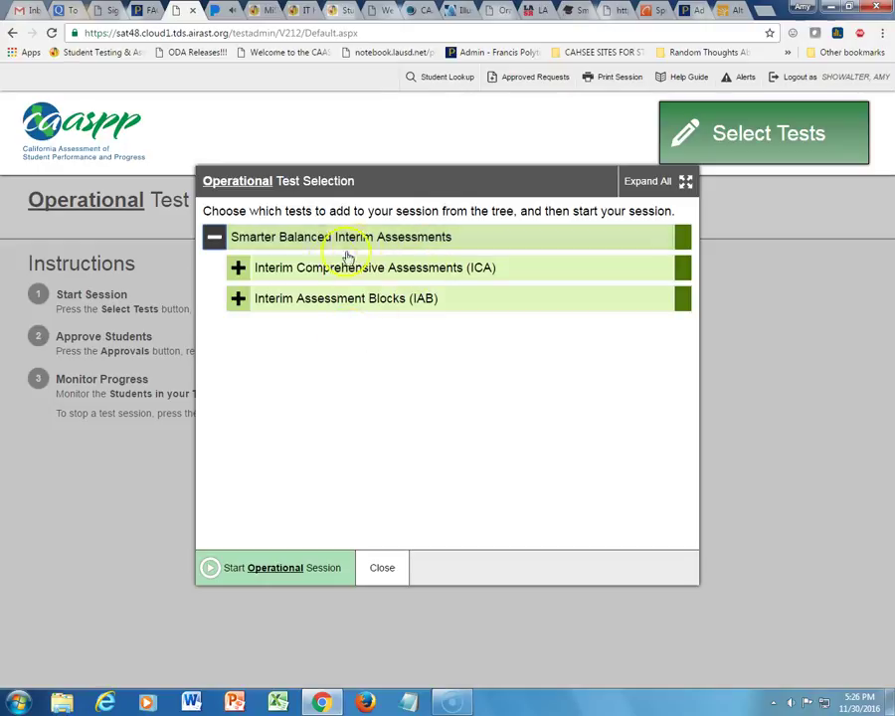
click(238, 300)
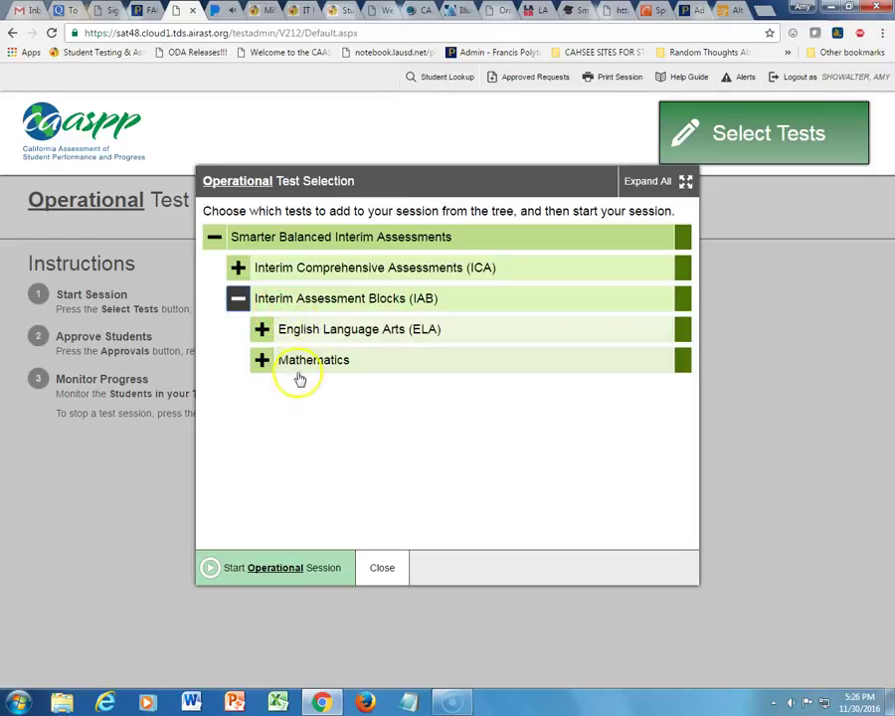
click(261, 331)
scroll(257, 341, down, 1)
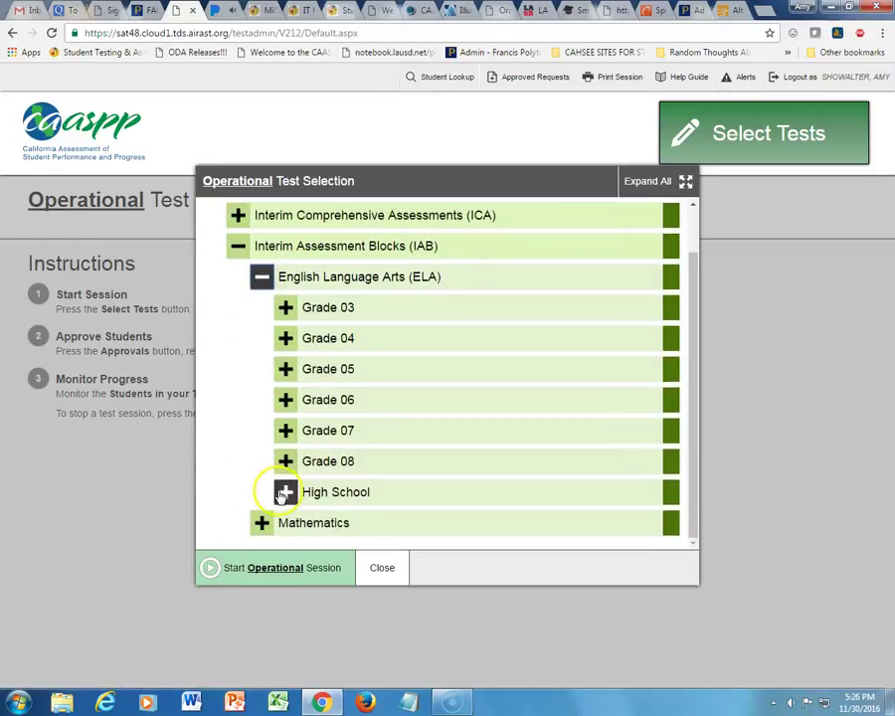
click(286, 491)
scroll(278, 455, down, 5)
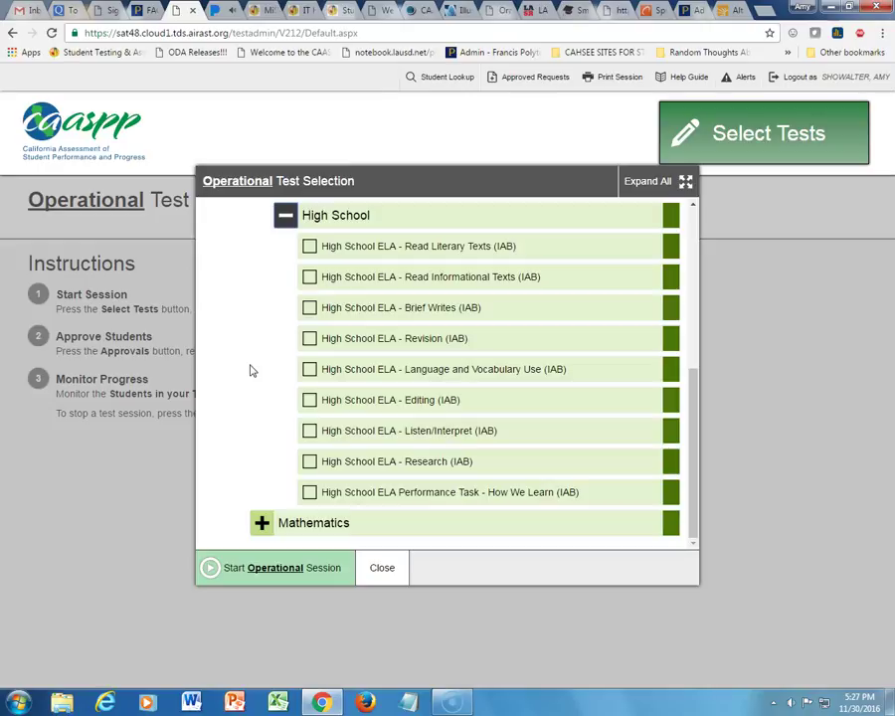
- Start an operational session with the High School ELA - Editing (IAB) test, acknowledging the security reminder
click(310, 403)
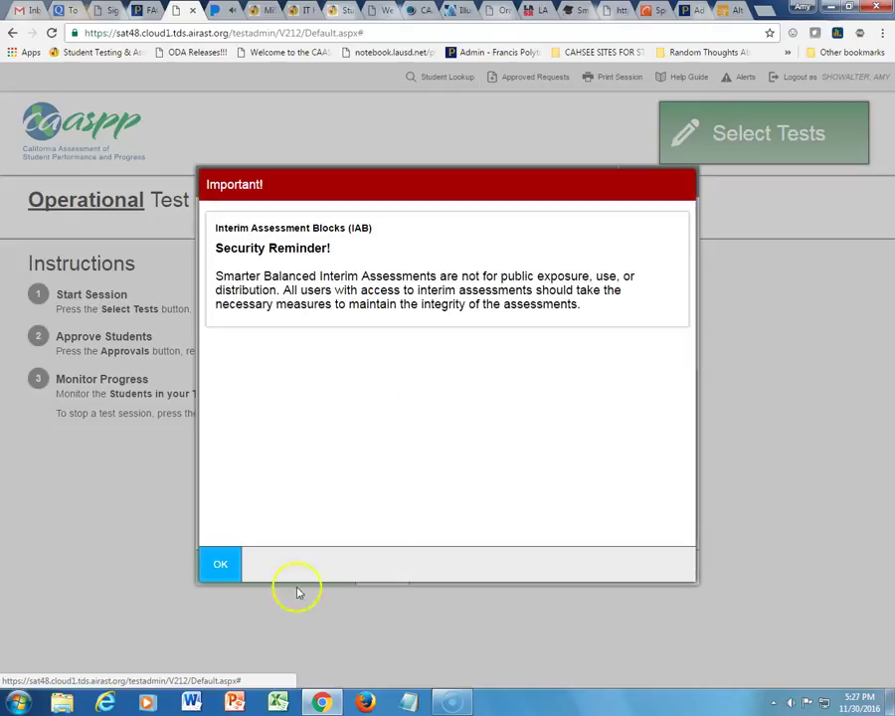
click(220, 570)
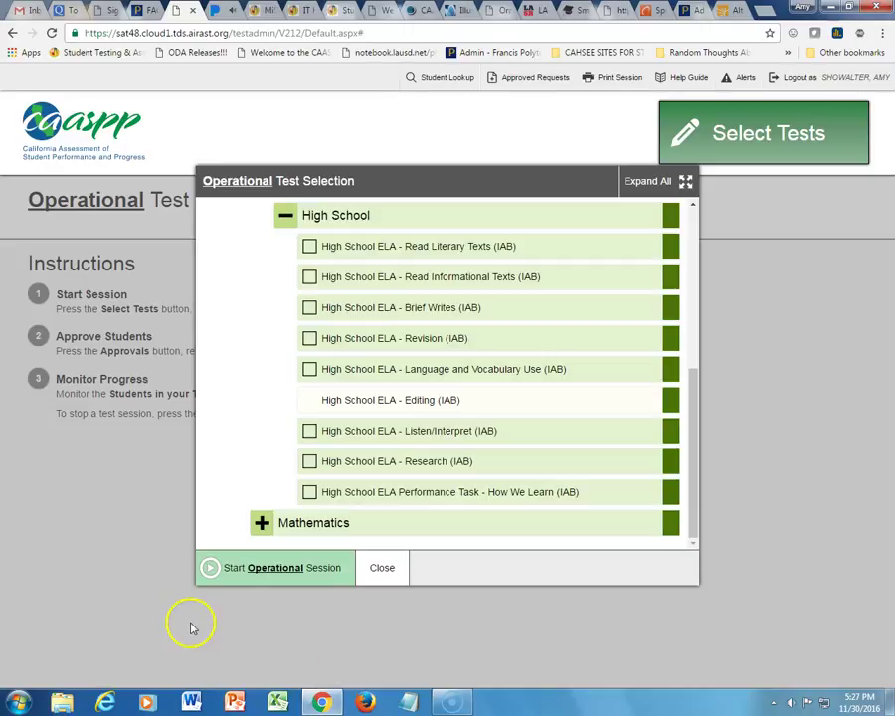
click(207, 568)
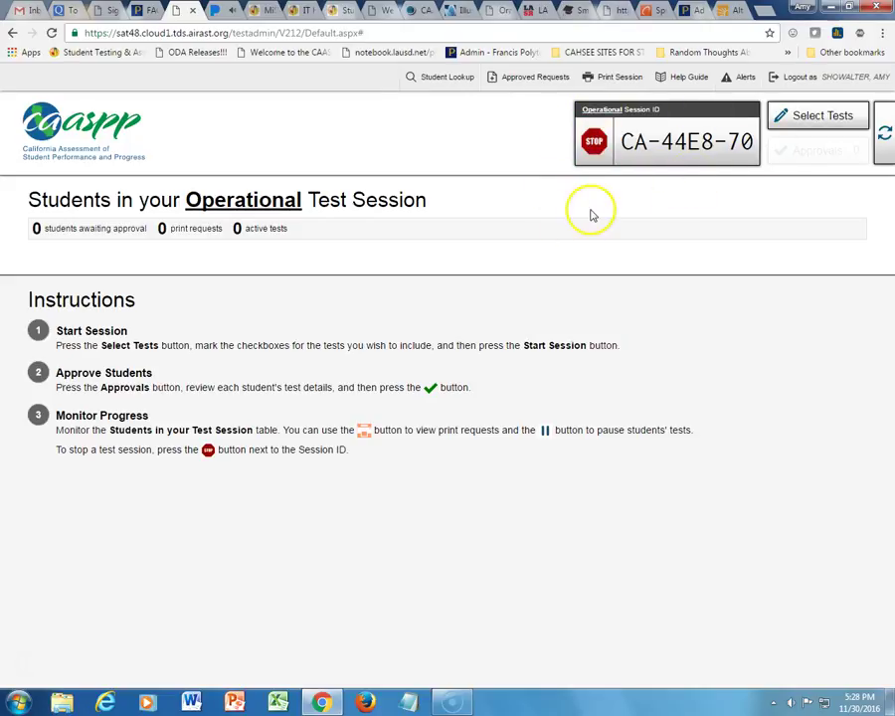
- Stop the operational test session and log out of all CAASPP systems, confirming both
click(591, 148)
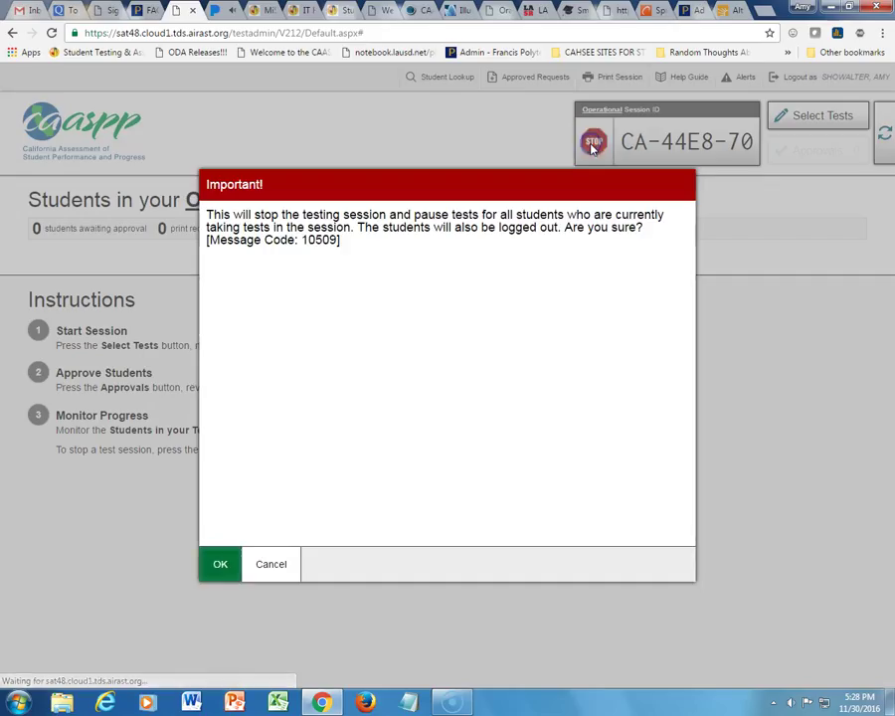
click(220, 565)
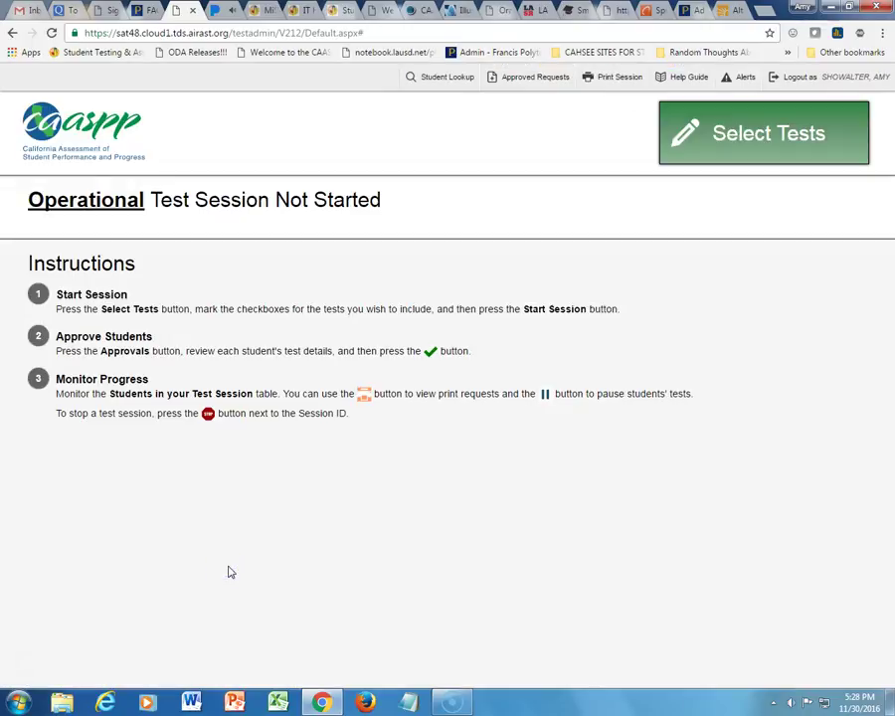
click(825, 80)
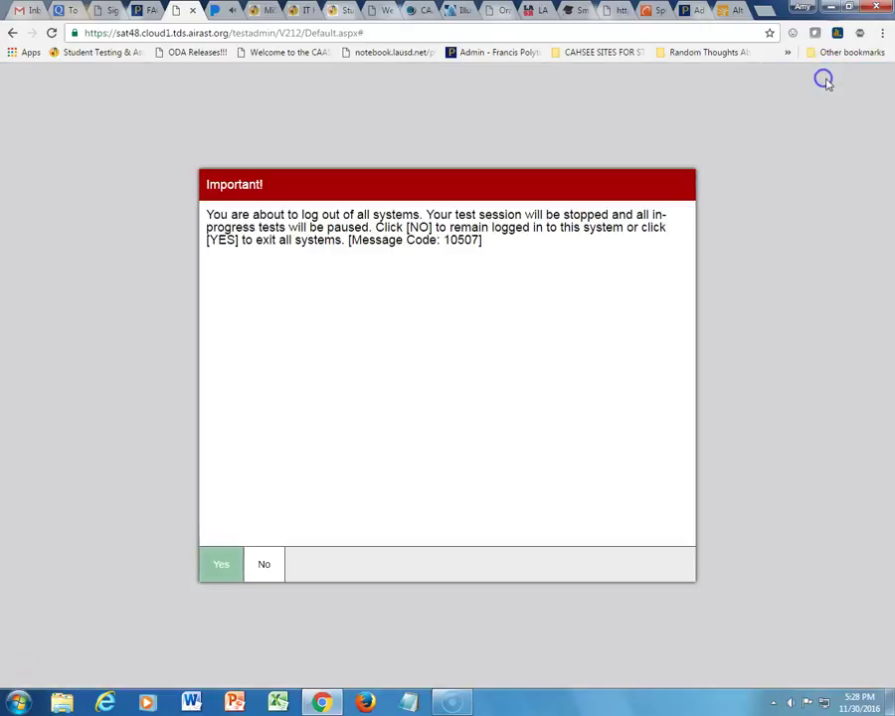
click(221, 565)
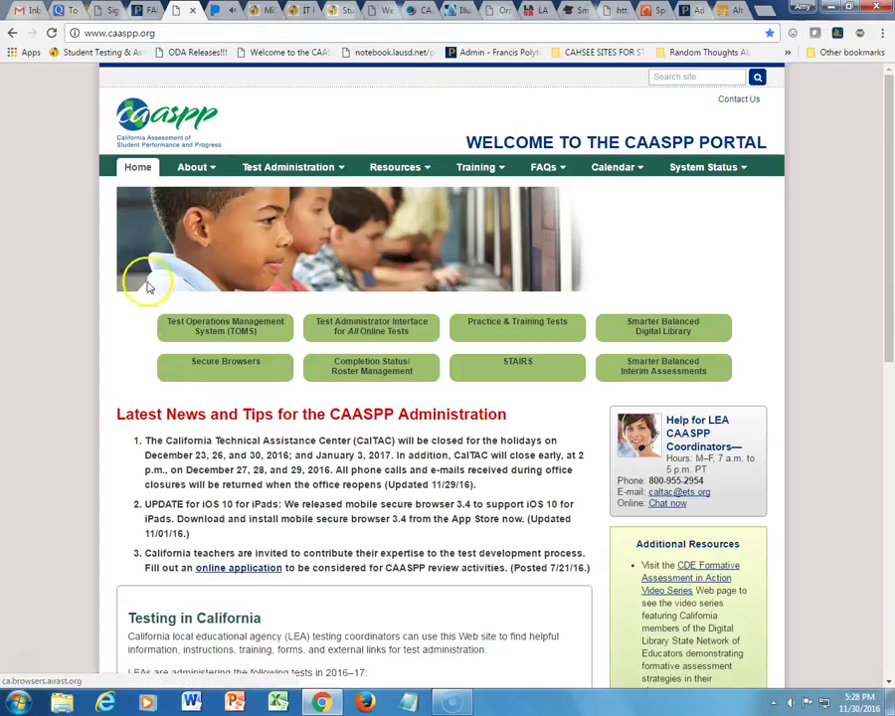
- Switch back to the school's Faculty page and return to the Francis Polytechnic home page
click(146, 12)
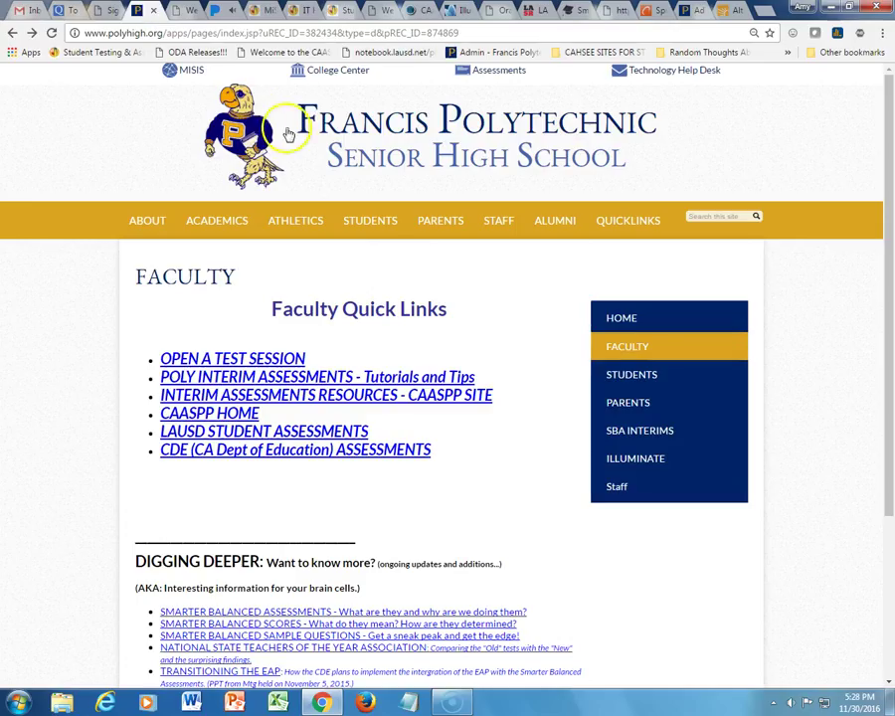
click(257, 135)
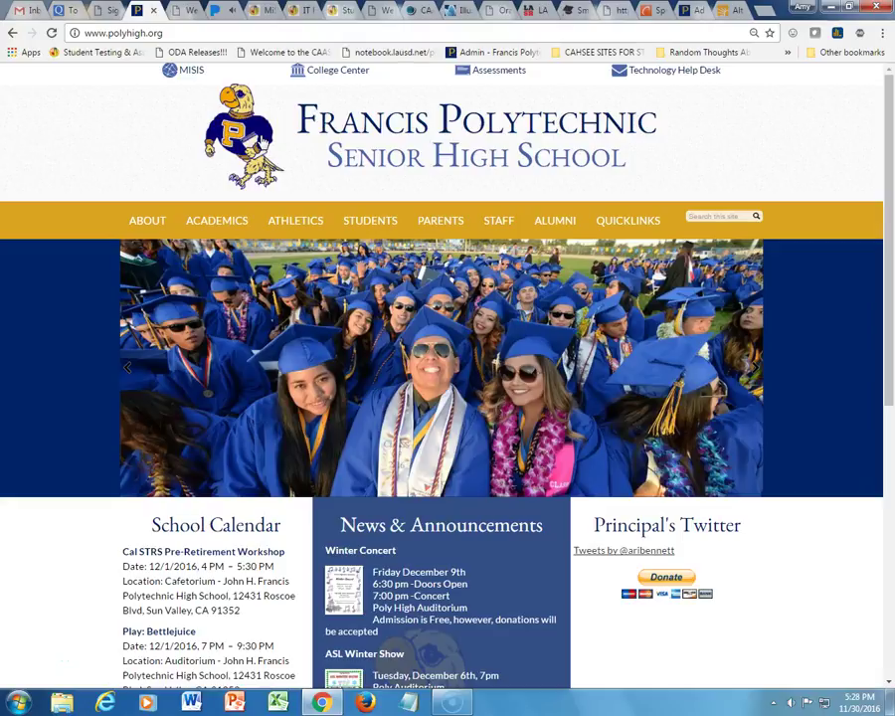